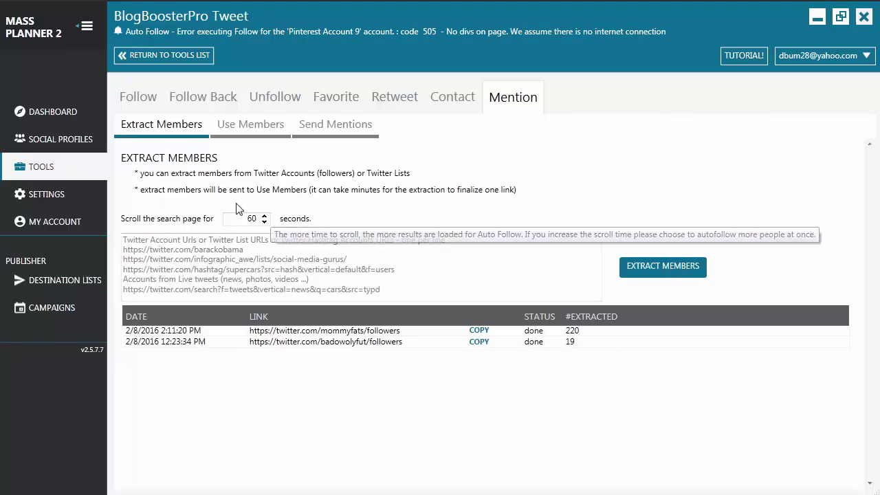
left_click(250, 125)
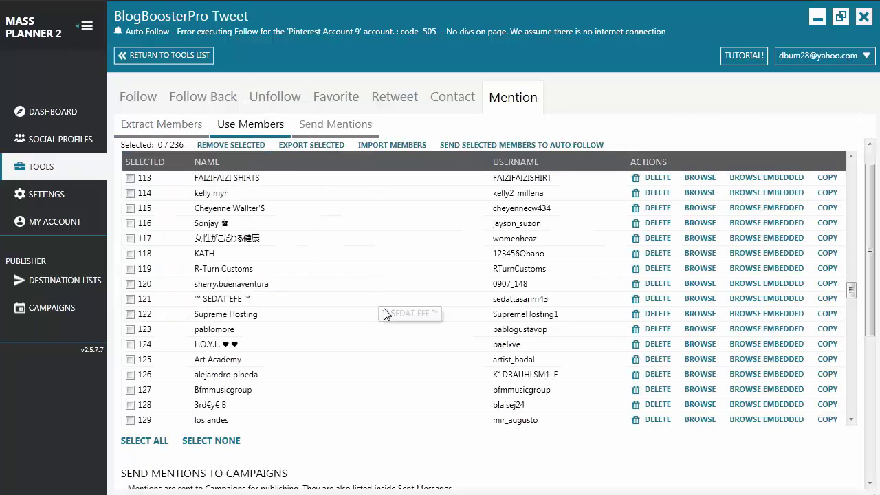
scroll(385, 313, "up", 2)
scroll(386, 305, "up", 3)
scroll(386, 304, "up", 3)
scroll(386, 302, "up", 5)
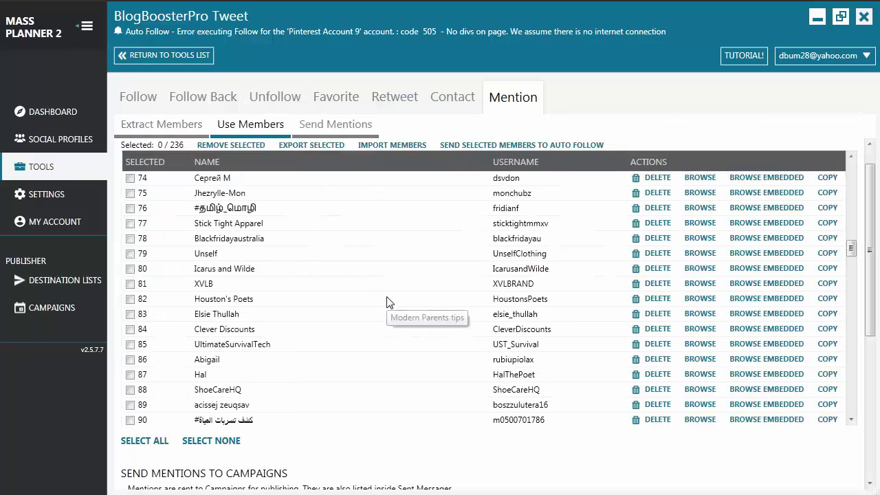
scroll(386, 303, "up", 1)
scroll(310, 261, "up", 20)
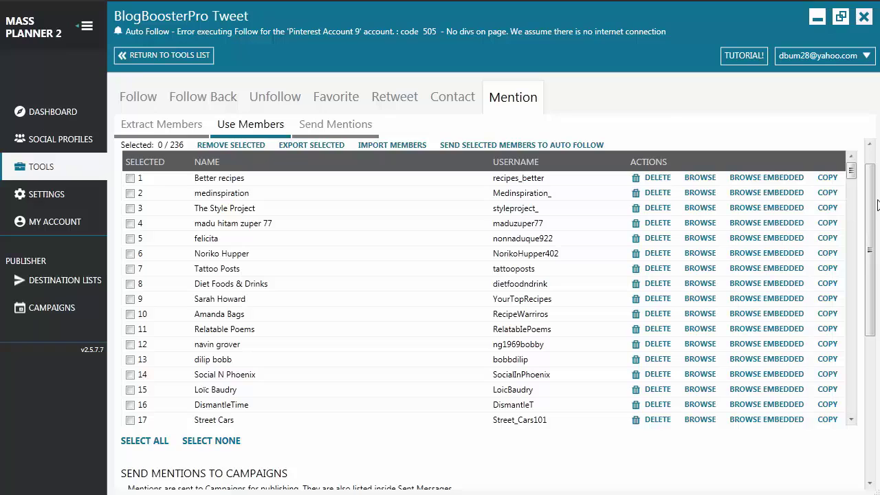
left_click_drag(870, 203, 858, 373)
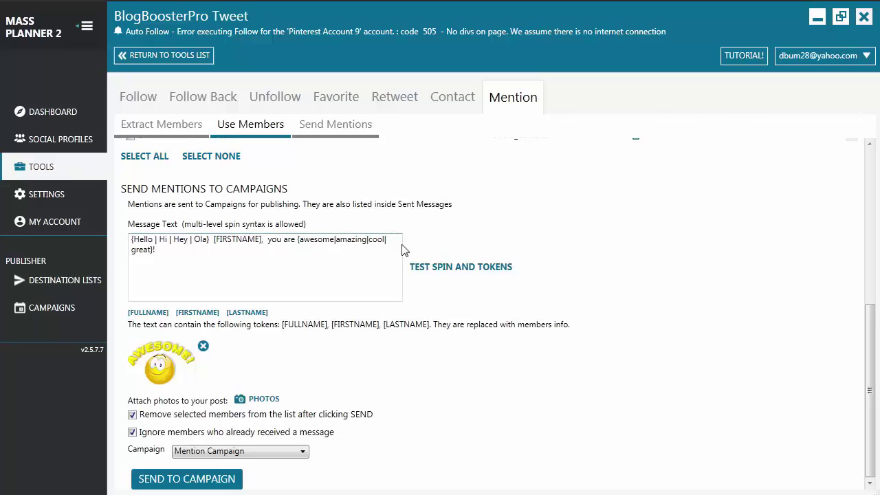
left_click(437, 270)
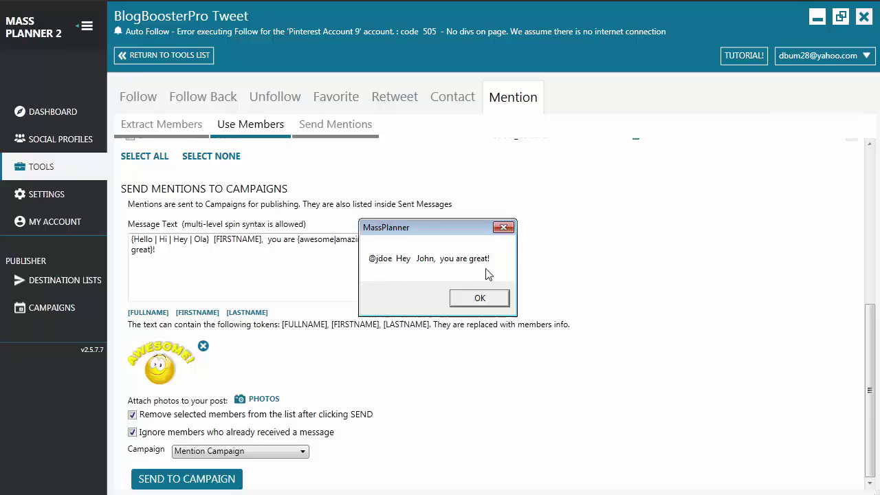
left_click(479, 297)
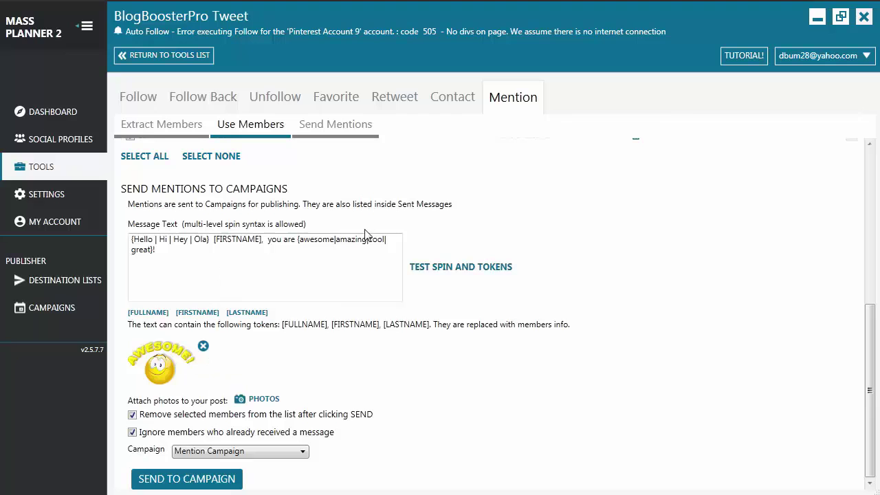
mouse_move(871, 378)
left_mouse_down()
mouse_move(871, 281)
mouse_move(872, 378)
left_mouse_up()
Send mentions for all 236 members to Mention Campaign and dismiss the confirmation.
left_click(231, 451)
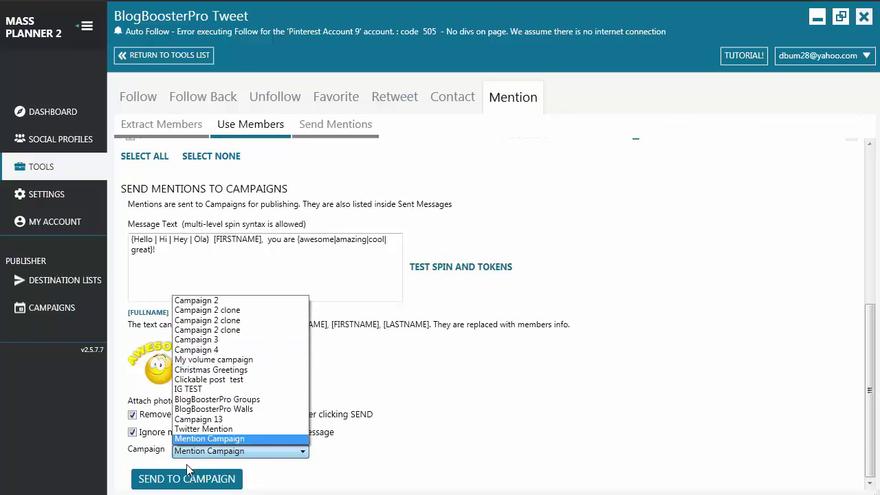
left_click(196, 442)
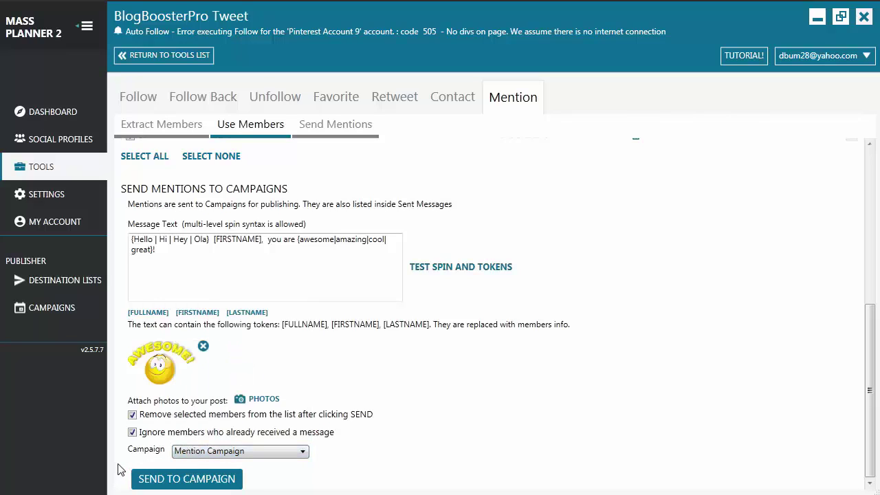
left_click(180, 483)
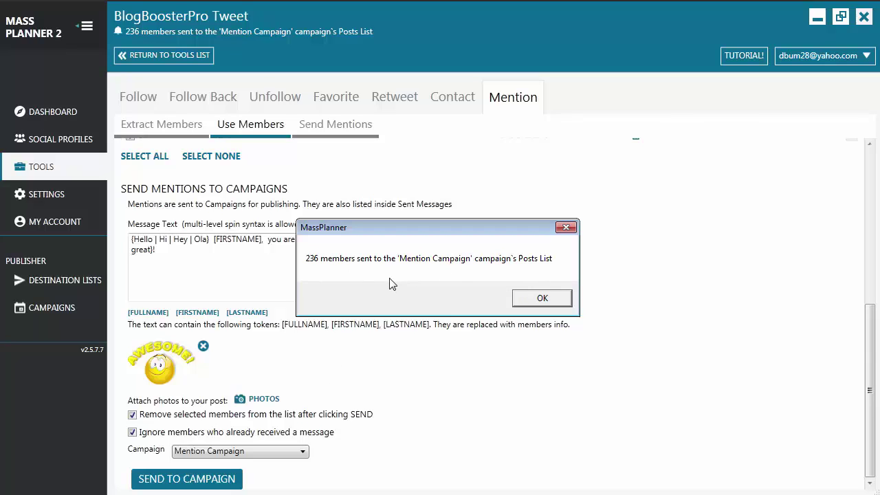
key("Return")
Review the 236 personalised mention messages, each assigned to Mention Campaign, under Send Mentions.
left_click(317, 137)
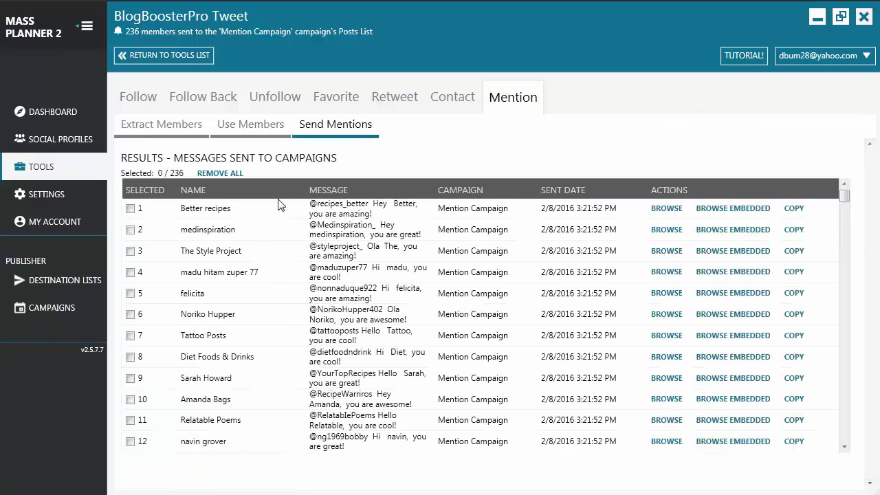
scroll(277, 247, "down", 4)
scroll(279, 406, "down", 6)
scroll(280, 406, "down", 5)
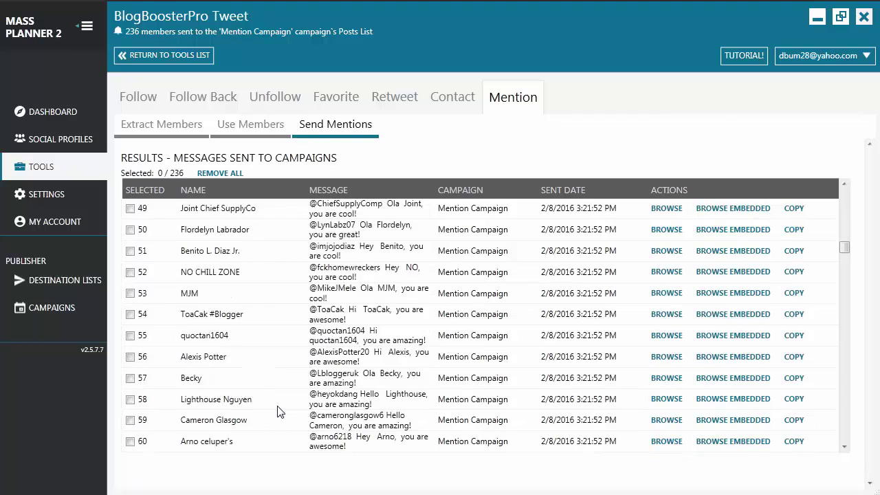
scroll(281, 408, "down", 5)
scroll(282, 408, "down", 5)
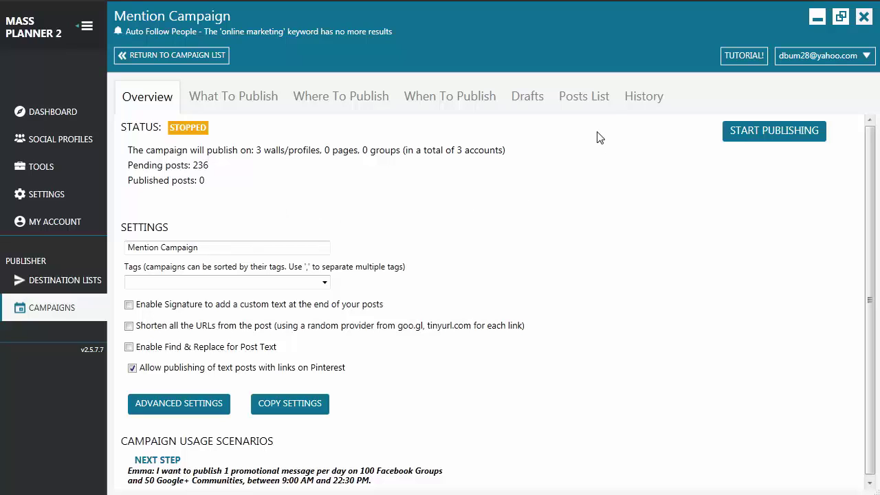
Show Mention Campaign's Posts List with all 236 personalised mention posts queued.
left_click(587, 98)
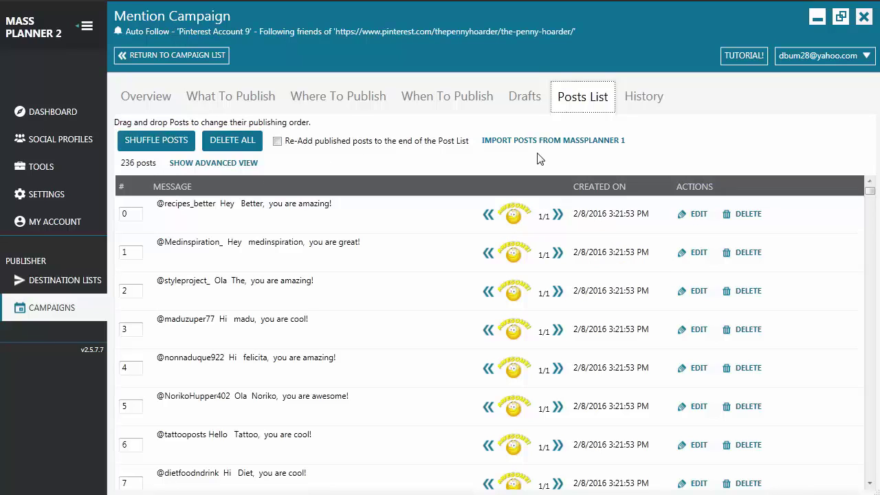
Look at the advanced settings without changes, then confirm publishing goes only to All Twitter.
left_click(156, 100)
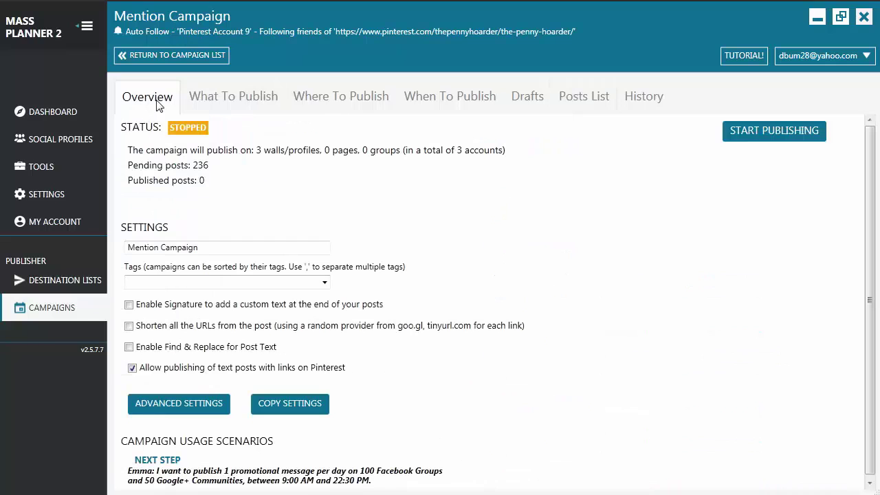
left_click(189, 404)
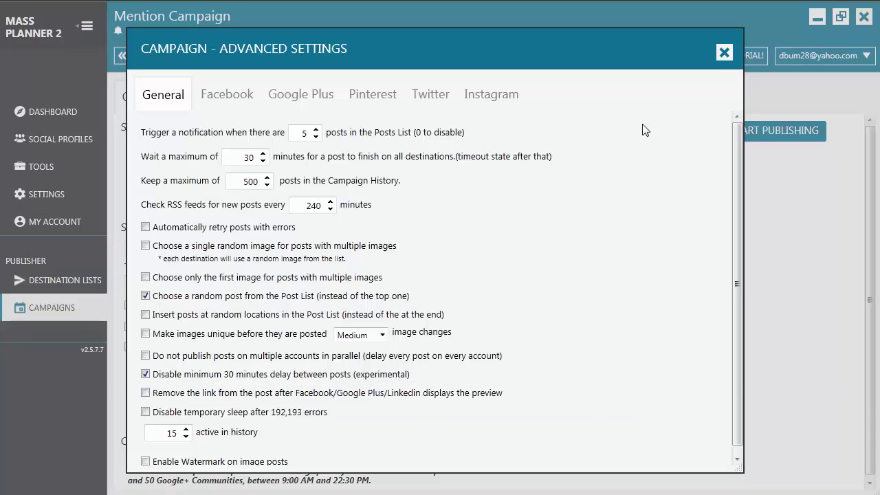
left_click(723, 53)
left_click(357, 100)
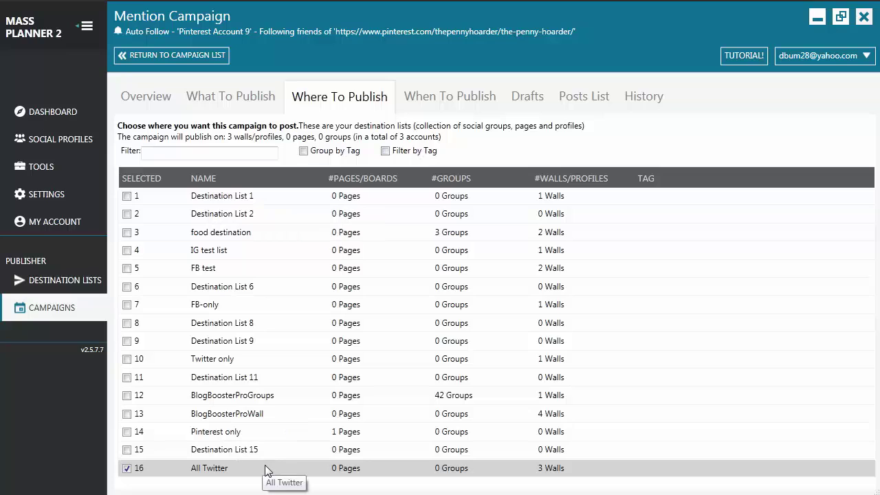
Review the When To Publish schedule unchanged and return to the campaign Overview.
left_click(474, 101)
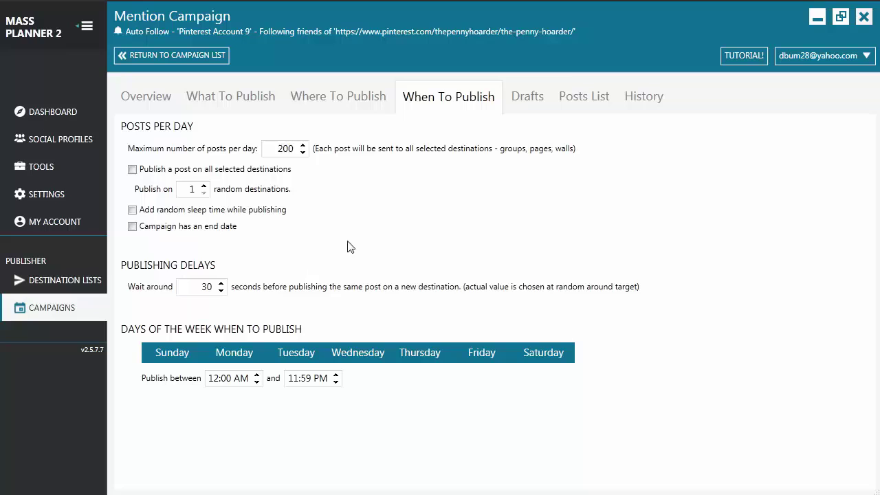
left_click(157, 98)
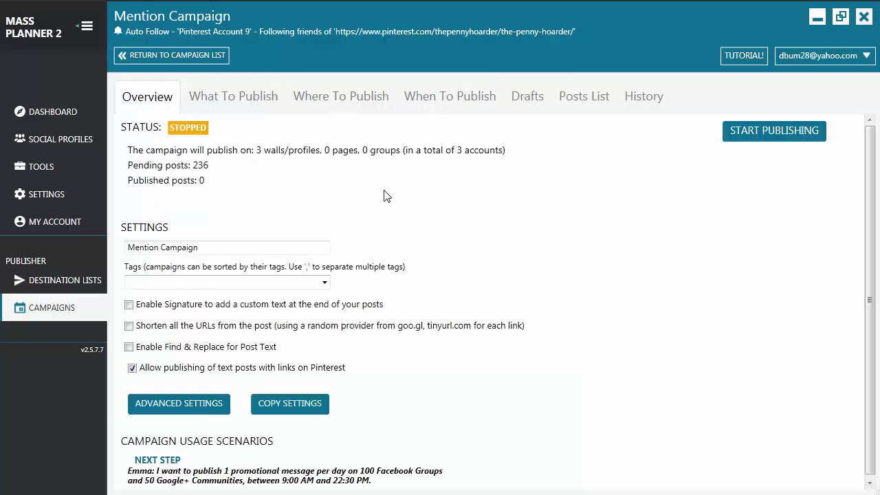